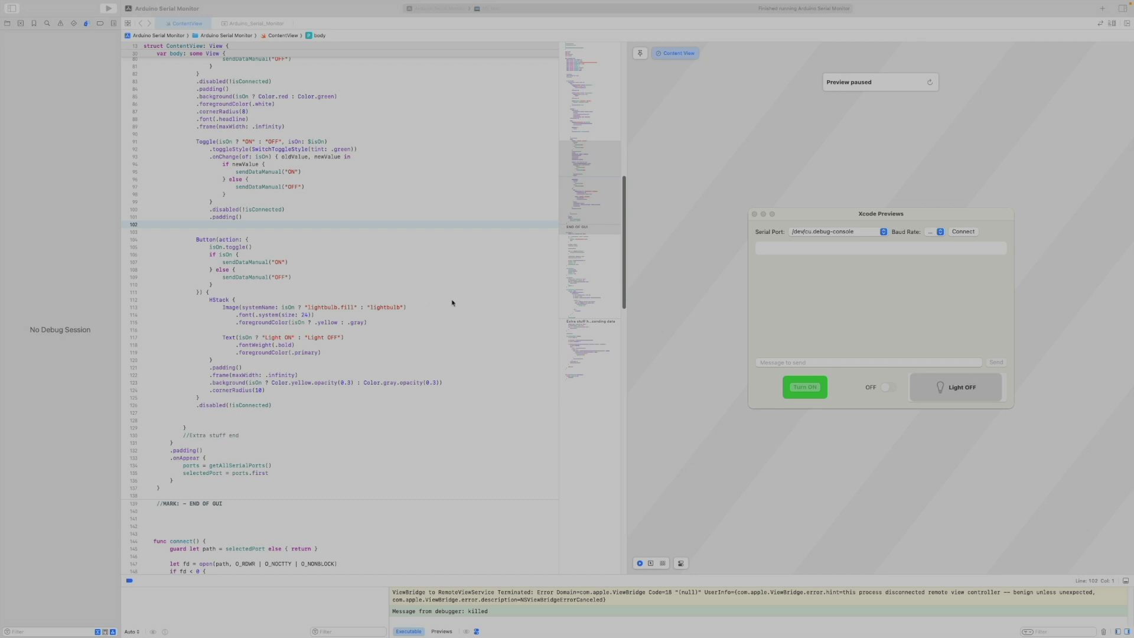
scroll(436, 286, "up", 2)
scroll(435, 287, "up", 2)
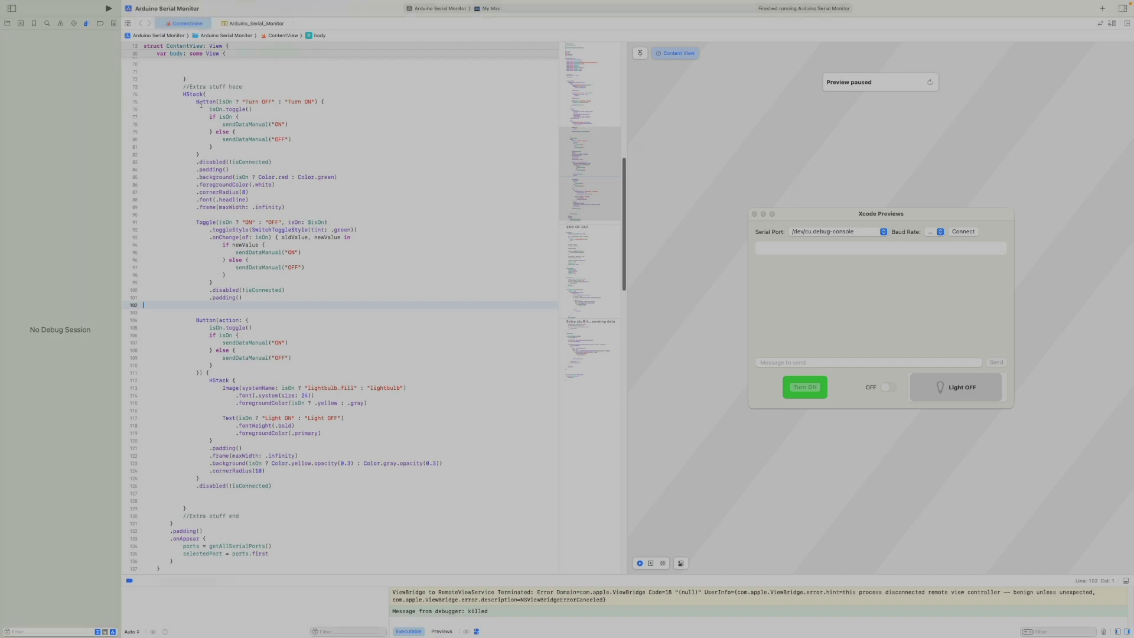
Highlight the Button(isOn ? "Turn OFF" : "Turn ON") block in the HStack, then deselect it
left_click_drag(197, 101, 315, 205)
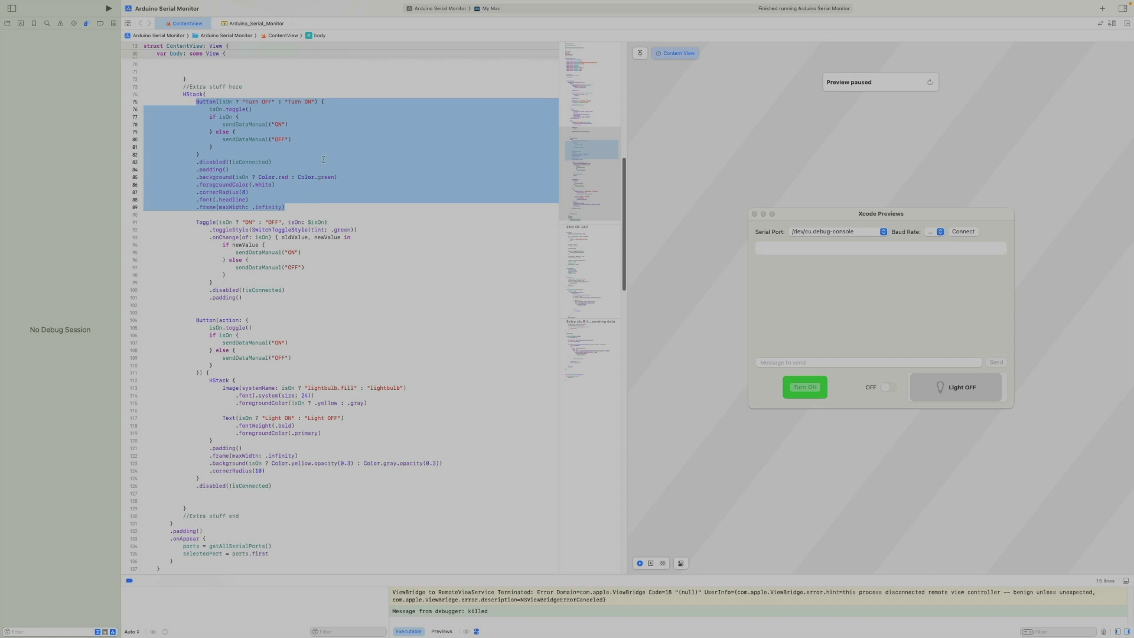
left_click(280, 116)
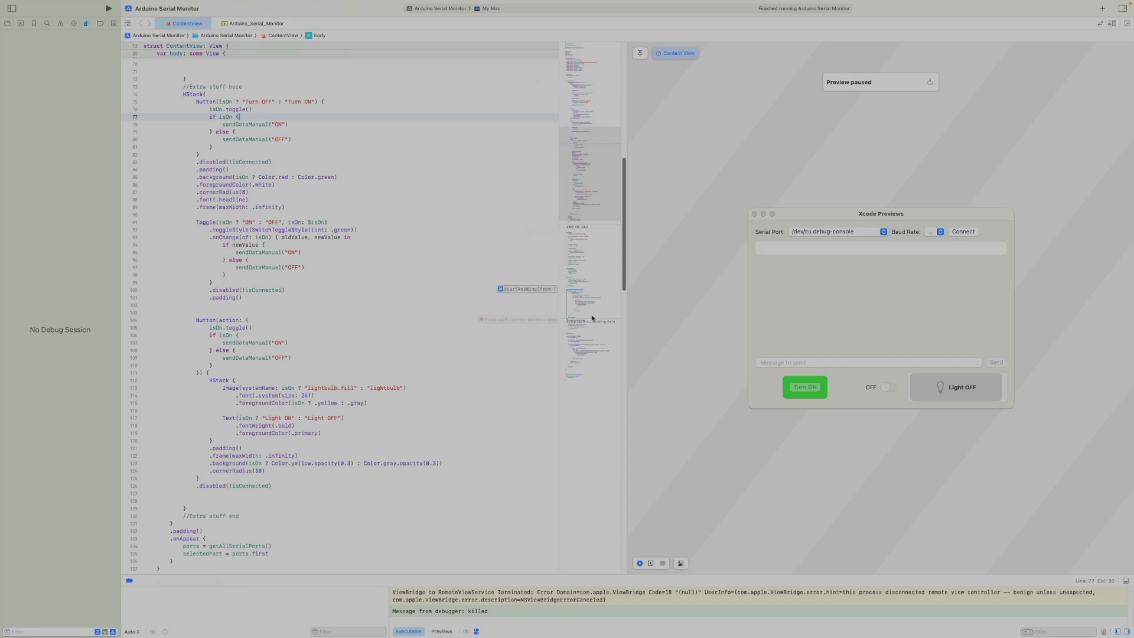
scroll(616, 332, "down", 10)
scroll(616, 332, "down", 10)
scroll(595, 474, "down", 5)
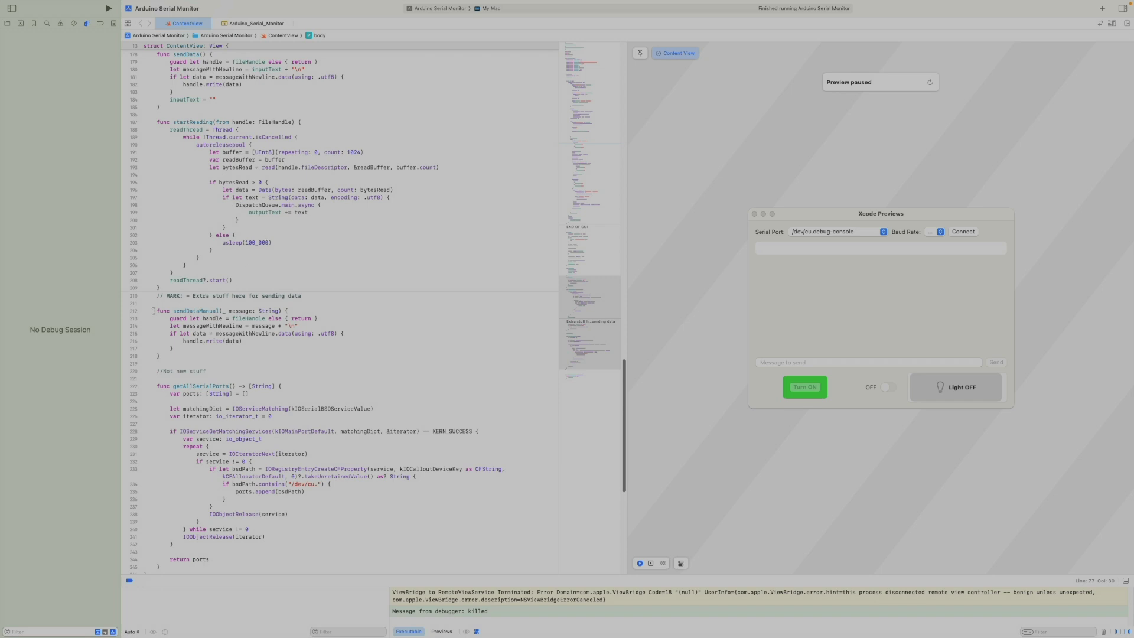
left_click_drag(153, 311, 194, 355)
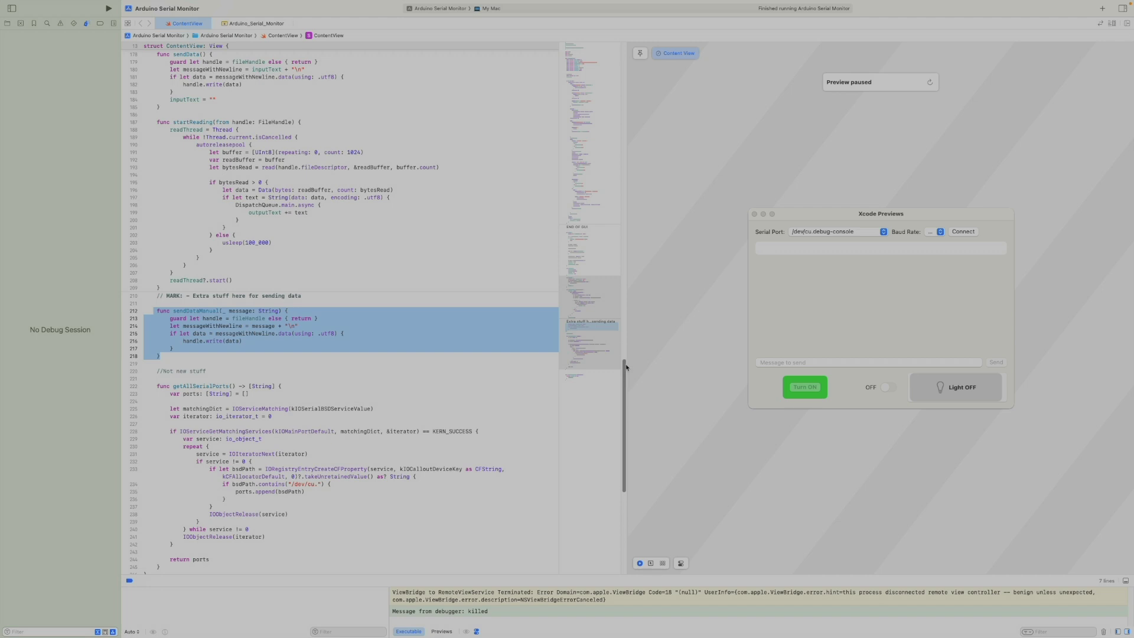
mouse_move(628, 360)
left_mouse_down()
mouse_move(643, 76)
mouse_move(638, 173)
left_mouse_up()
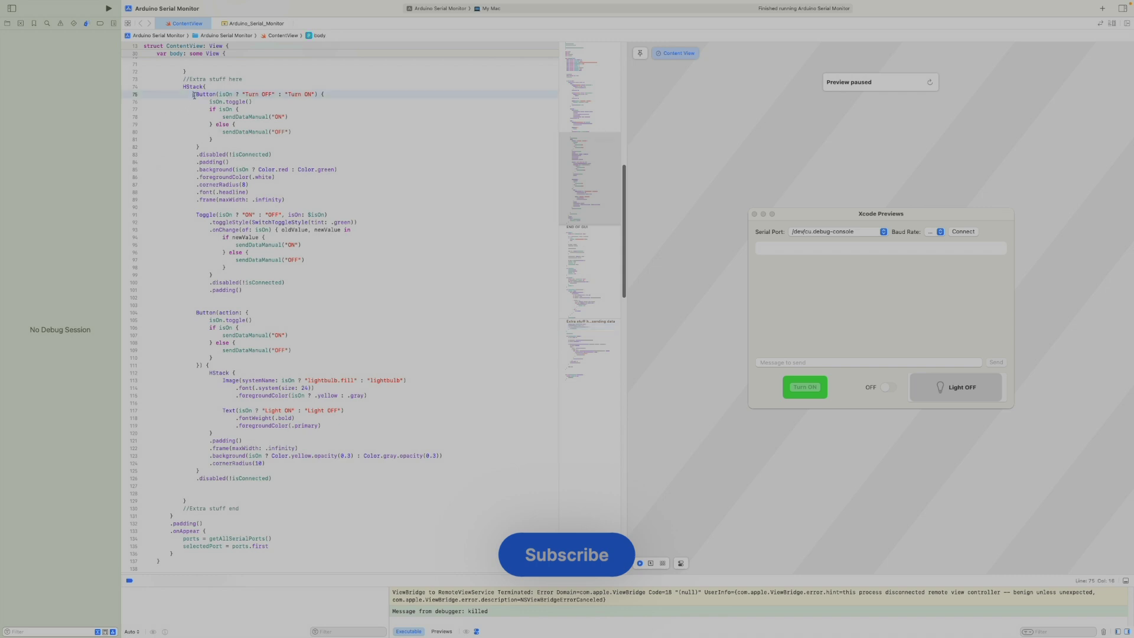
left_click_drag(194, 94, 287, 199)
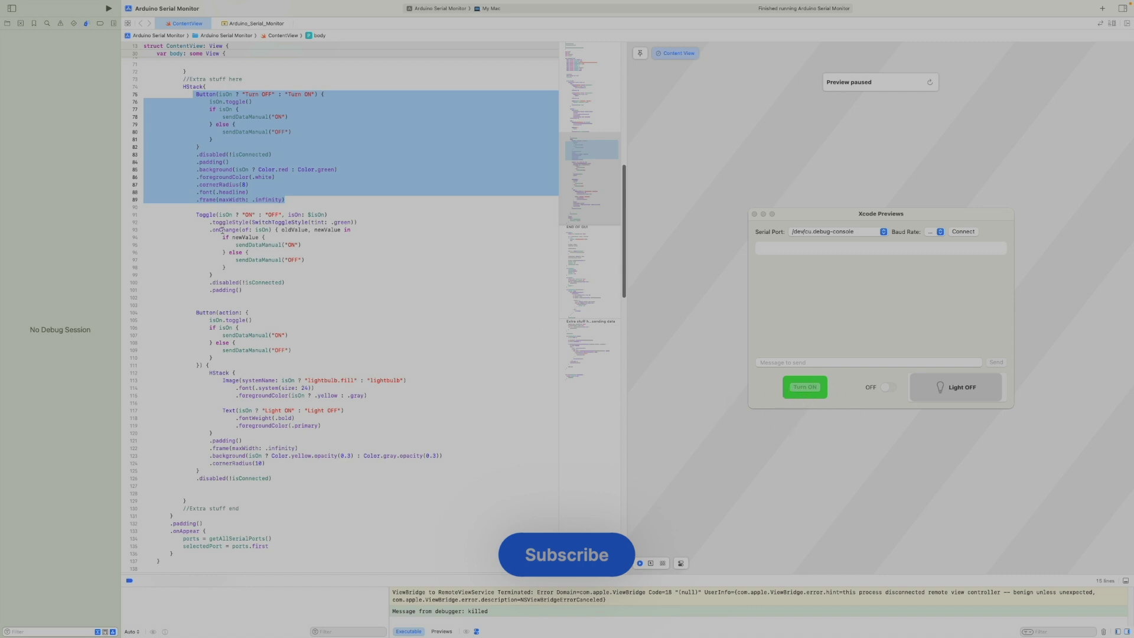
left_click_drag(196, 214, 241, 290)
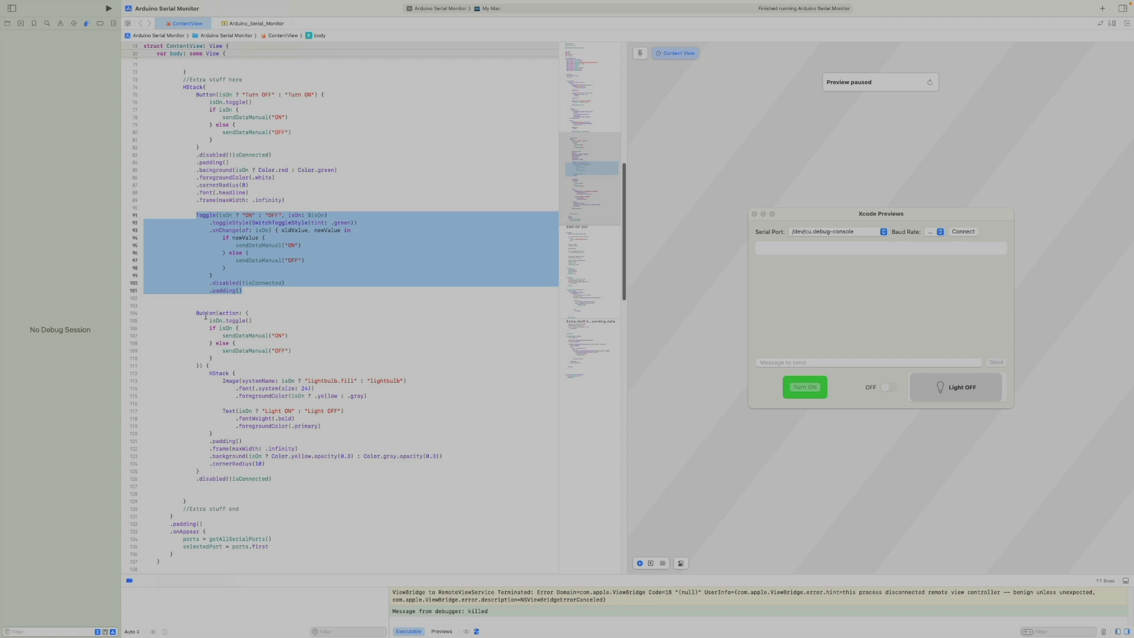
left_click_drag(197, 312, 211, 366)
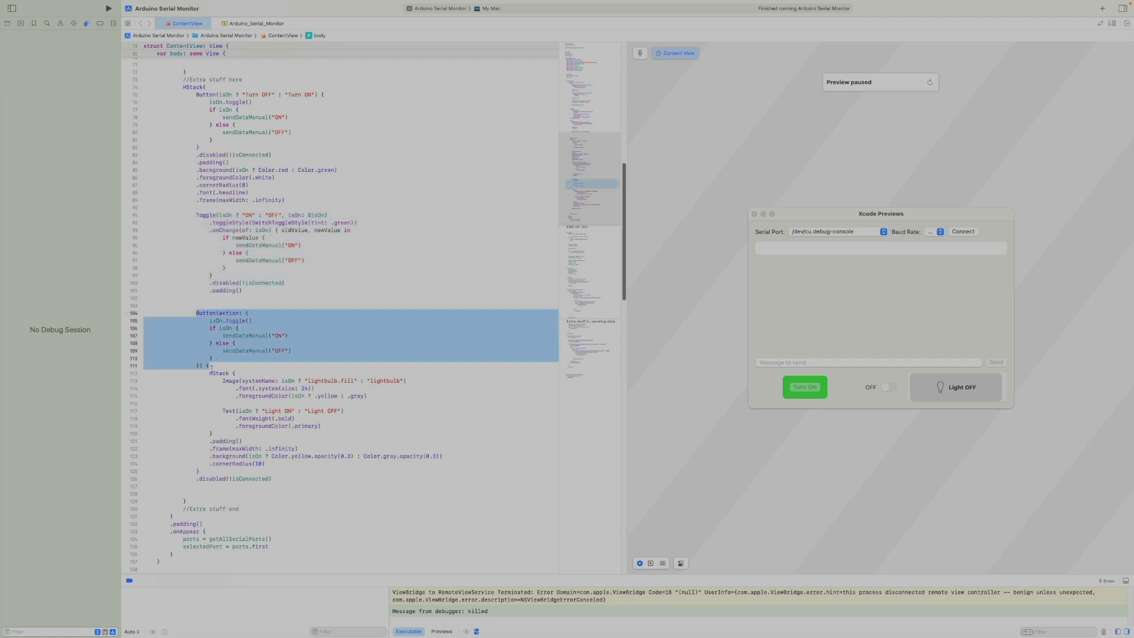
mouse_move(217, 367)
left_mouse_down()
mouse_move(254, 465)
mouse_move(279, 466)
left_mouse_up()
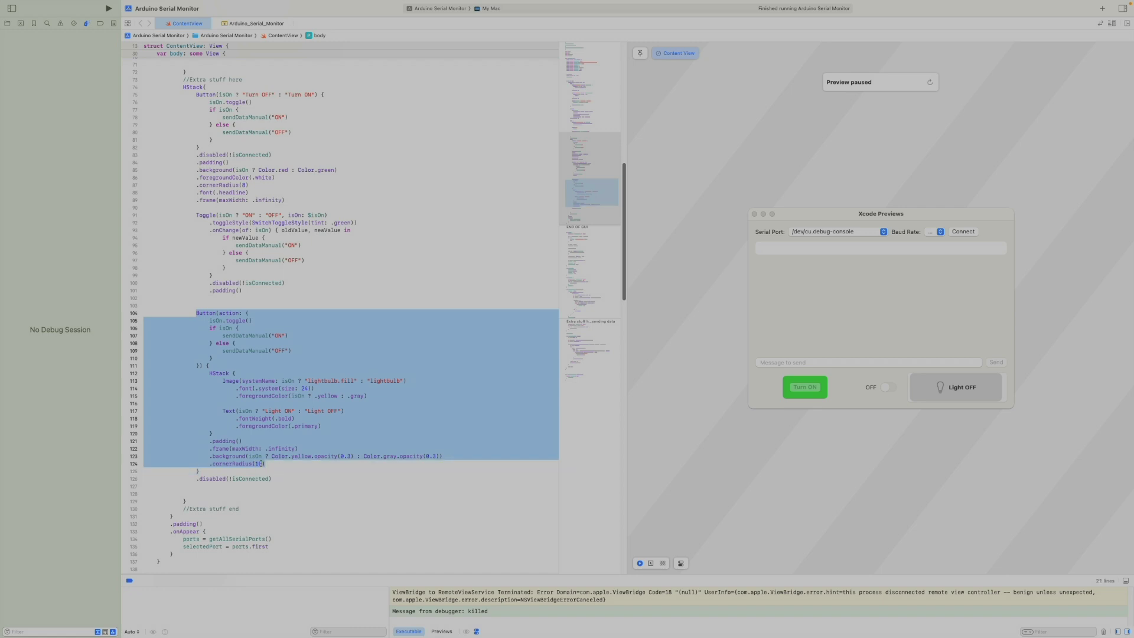
left_click(266, 465)
type("5")
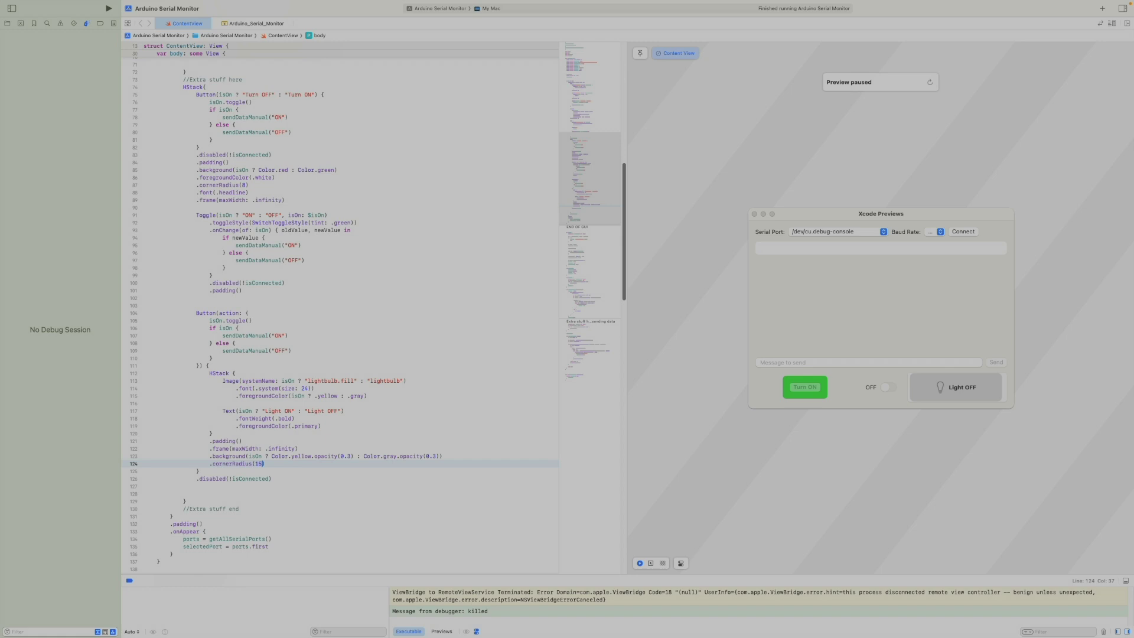
Resume the live preview and delete digits from the .cornerRadius(10) value to compare radii
left_click(926, 81)
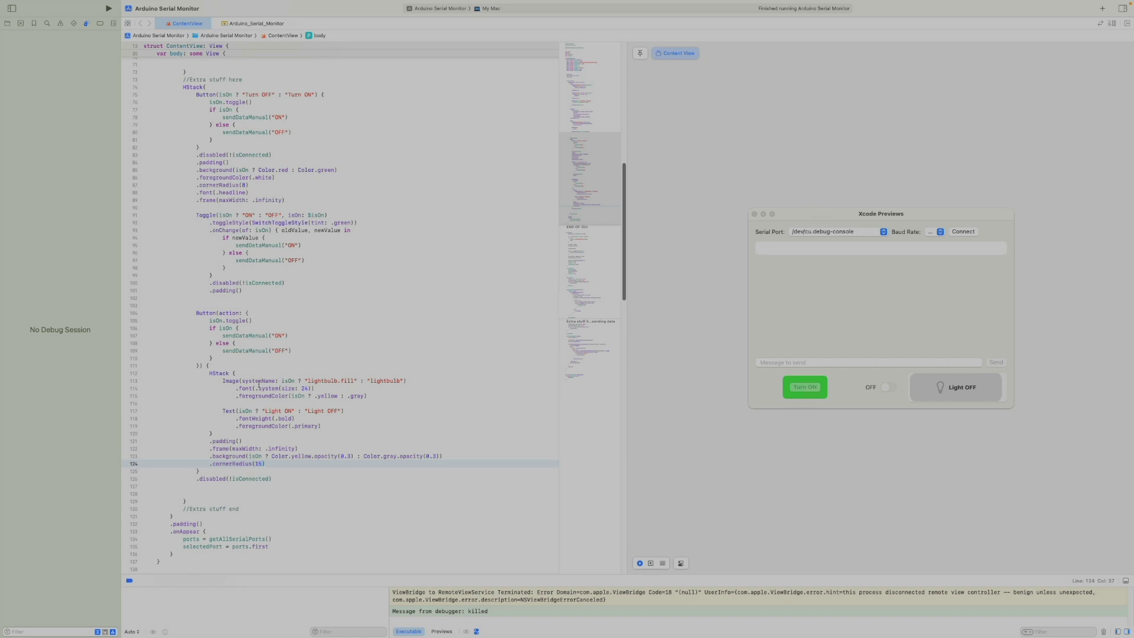
key("BackSpace")
key("BackSpace")
type("0")
type(")")
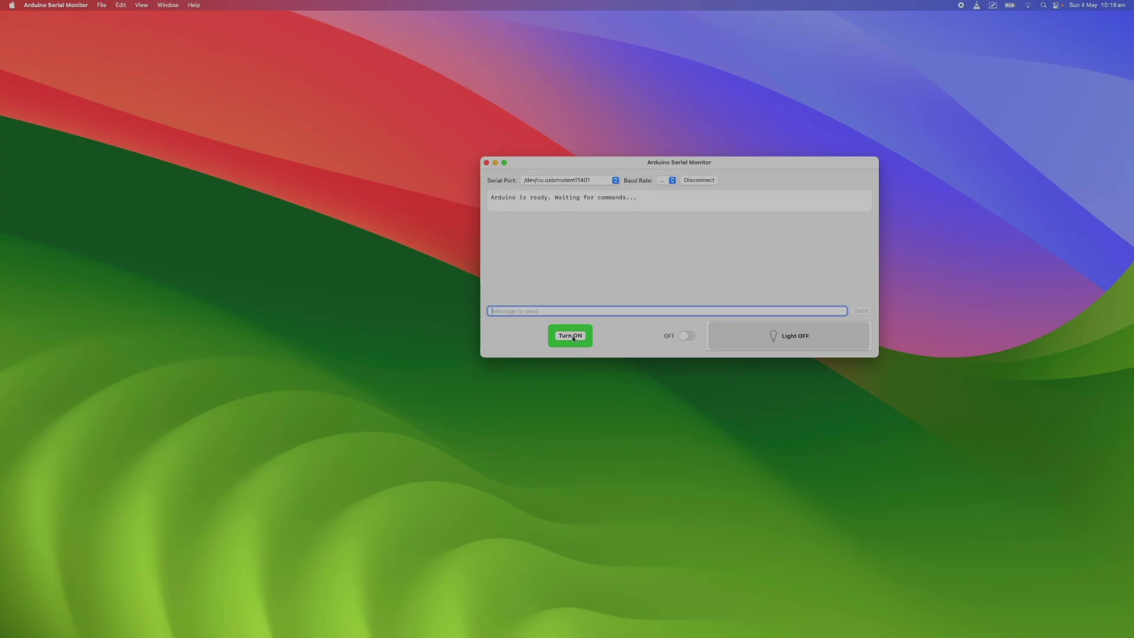
Toggle the Arduino LED on and off with the Turn ON/OFF and light buttons, ending off
left_click(573, 336)
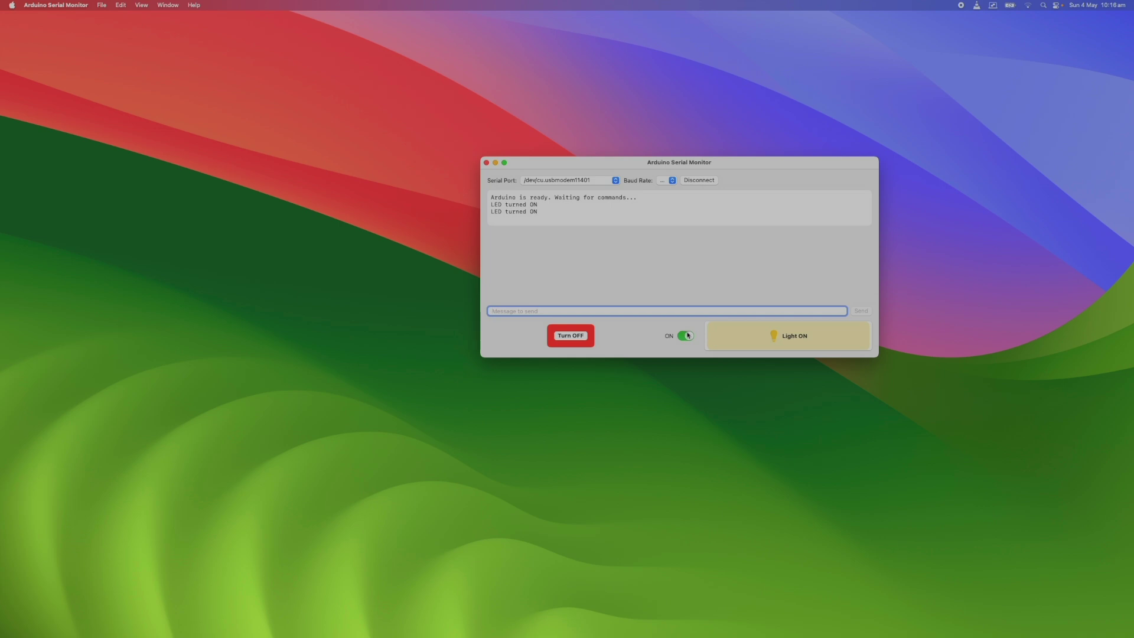
left_click(581, 337)
left_click(581, 337)
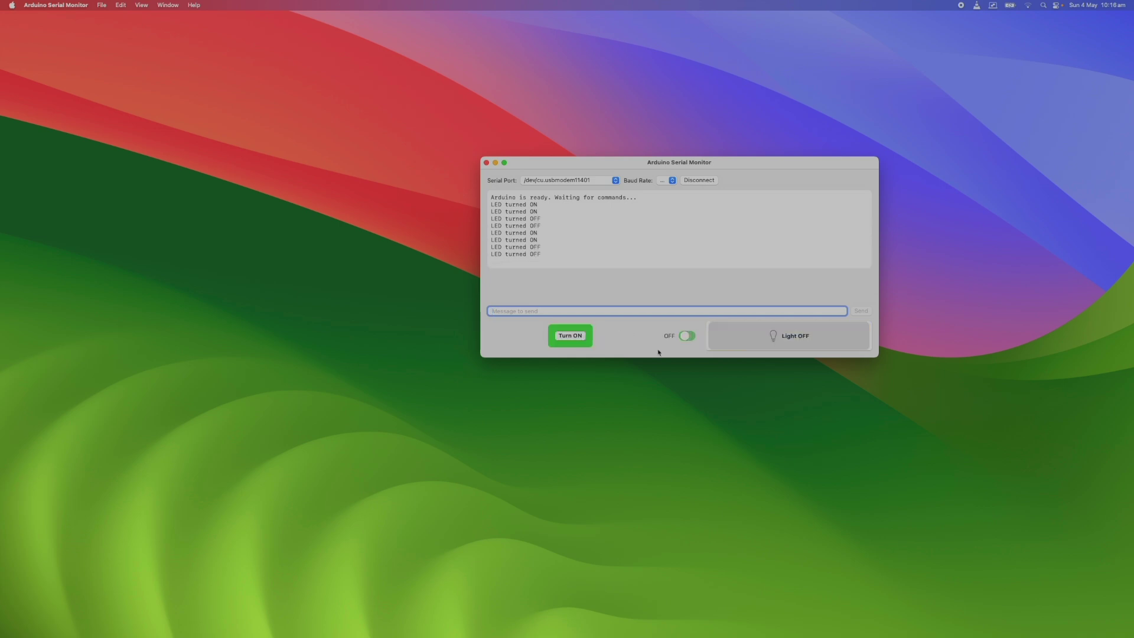
left_click(689, 336)
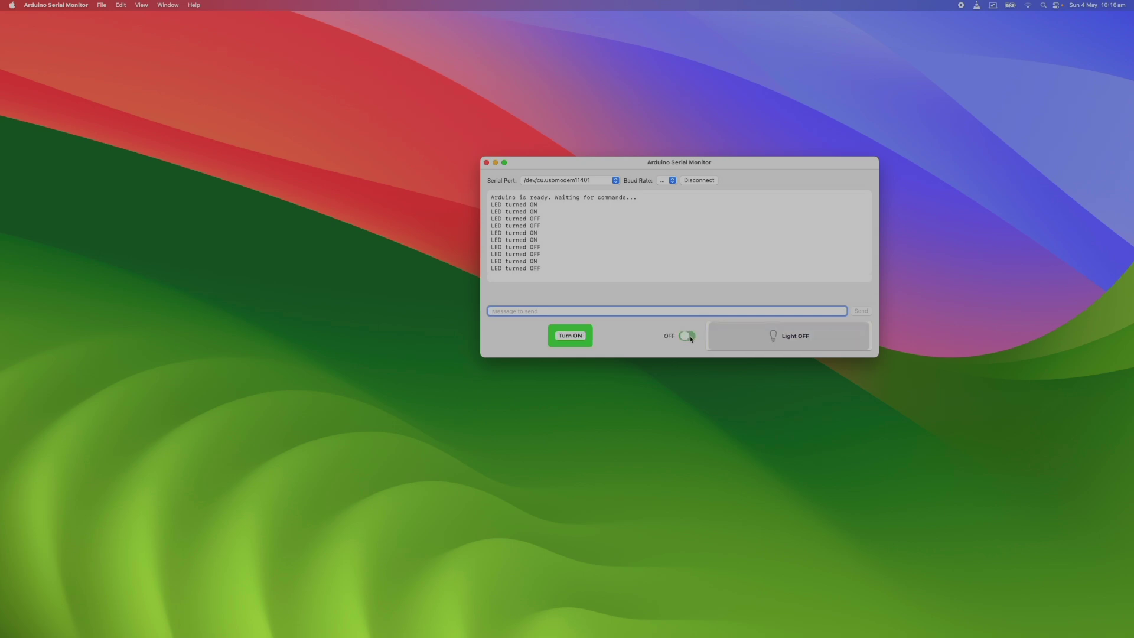